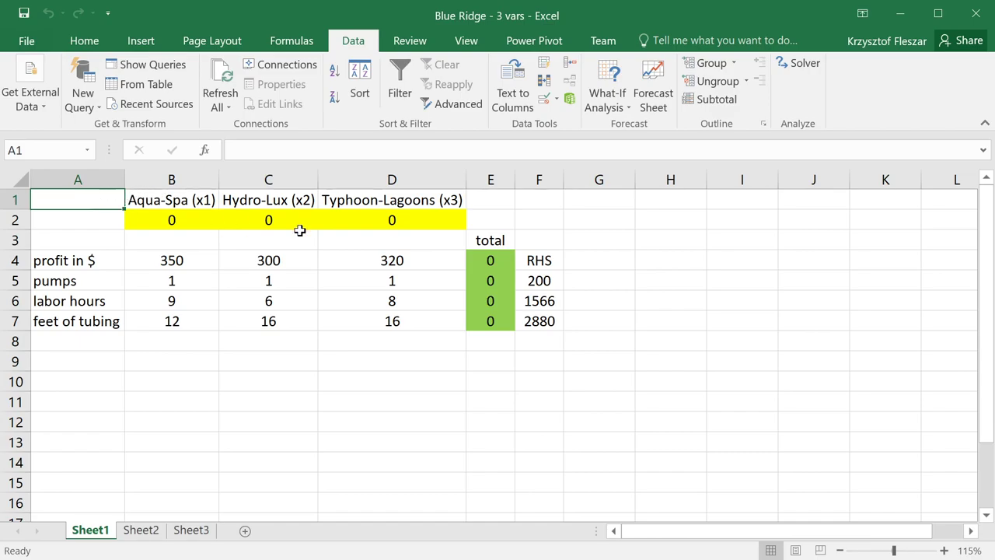
- Set the feet of tubing required for Typhoon-Lagoons (x3) in cell D7 to 13
drag(171, 203, 262, 202)
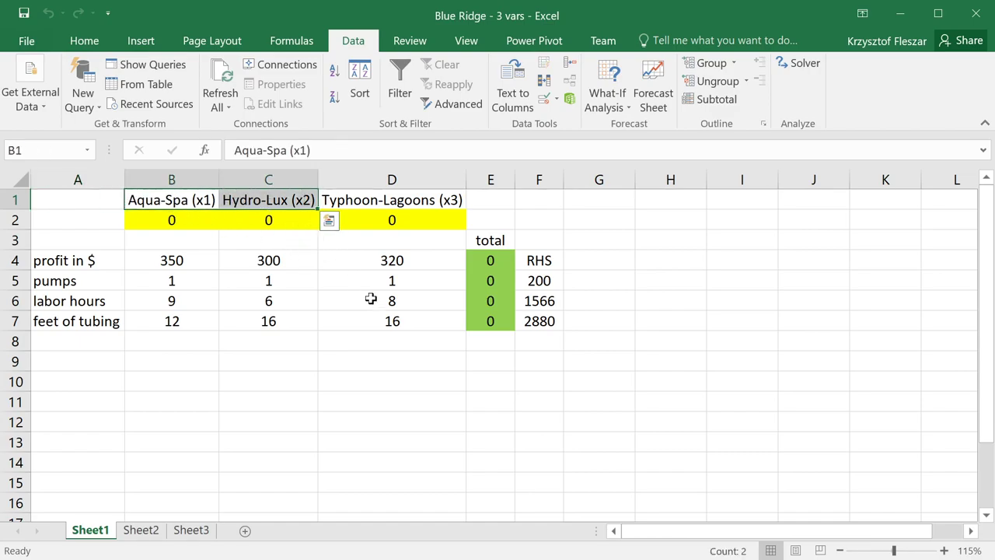
click(415, 196)
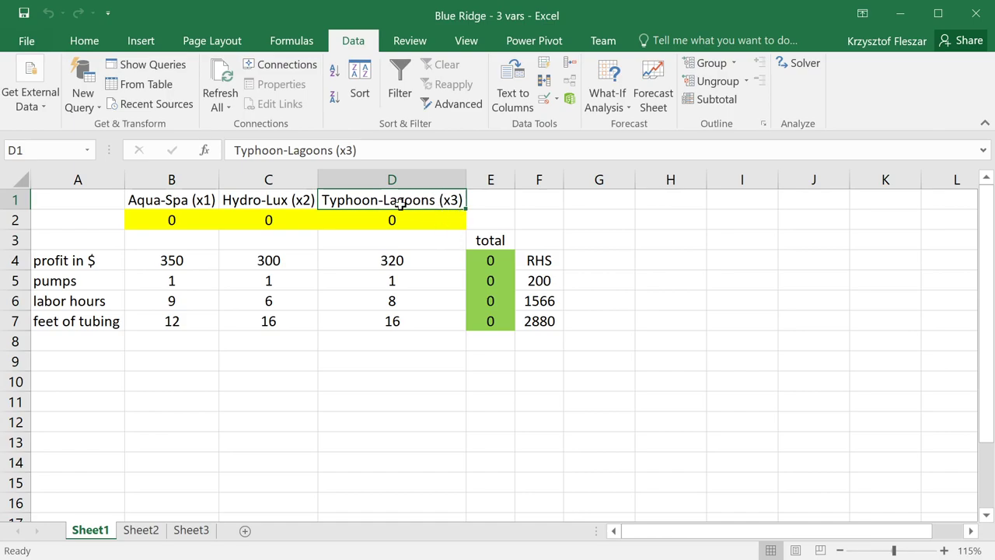
drag(407, 256, 412, 325)
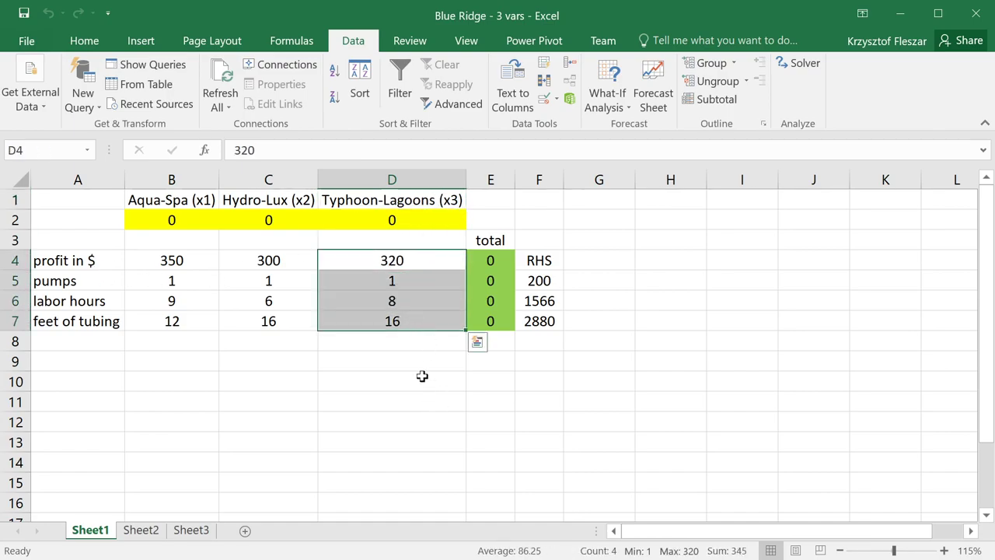
click(410, 261)
click(408, 281)
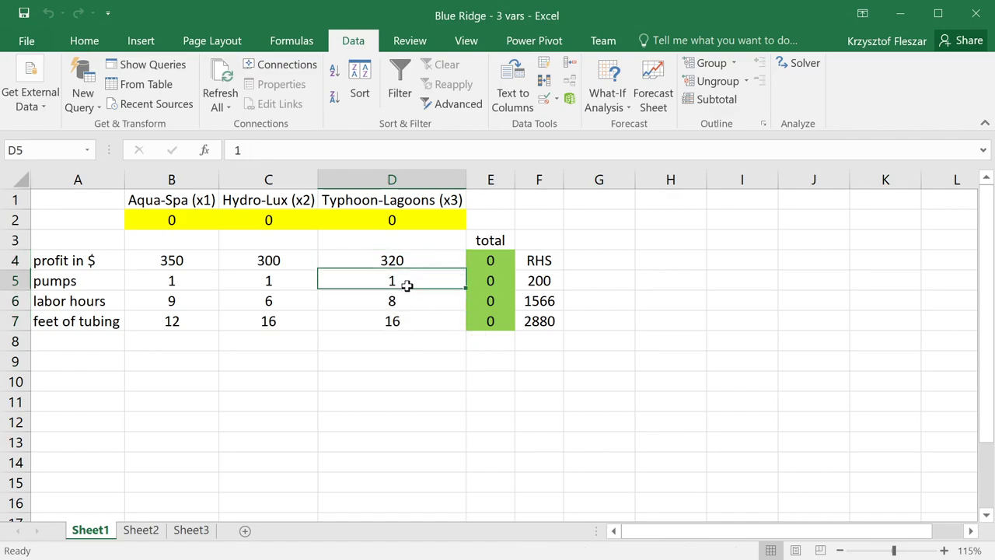
click(397, 301)
click(405, 318)
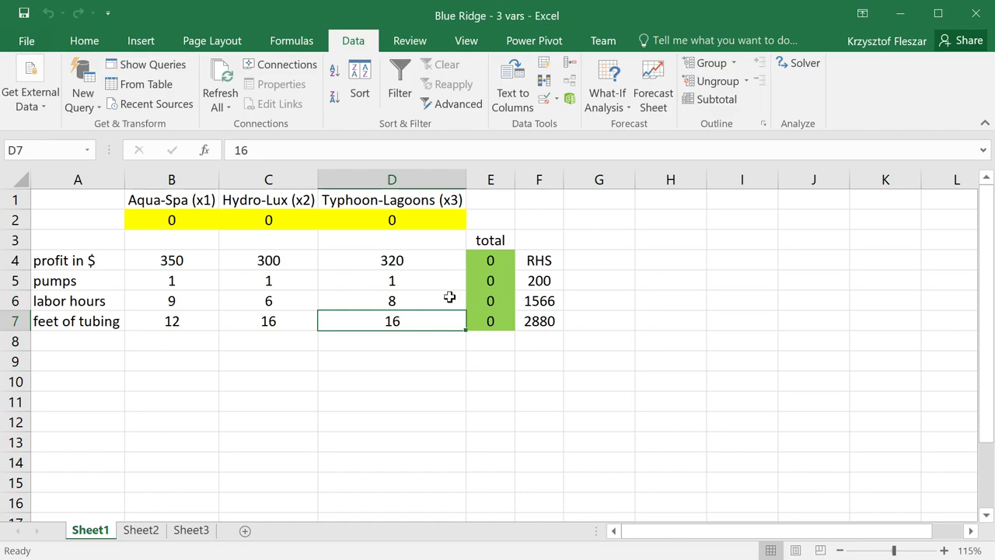
text(13)
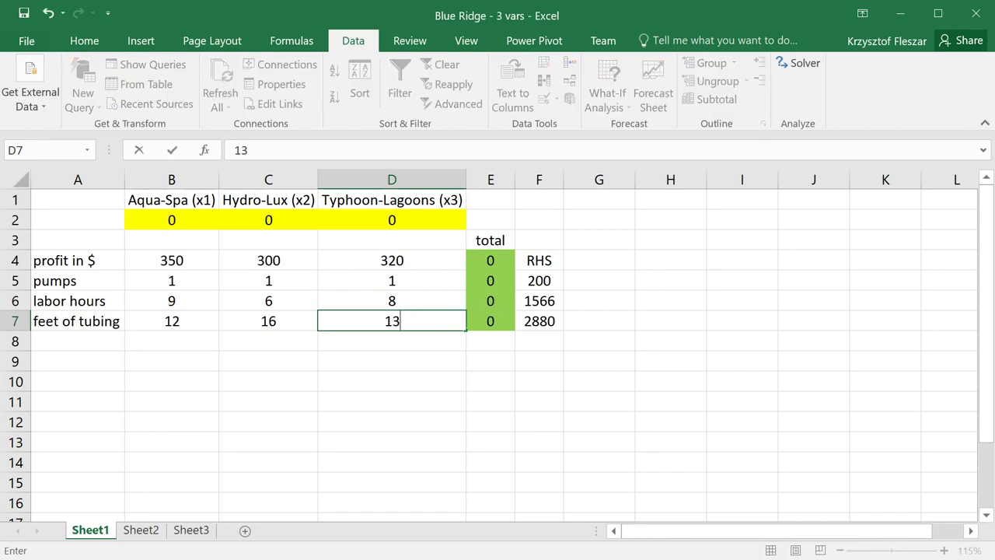
key(Return)
click(426, 313)
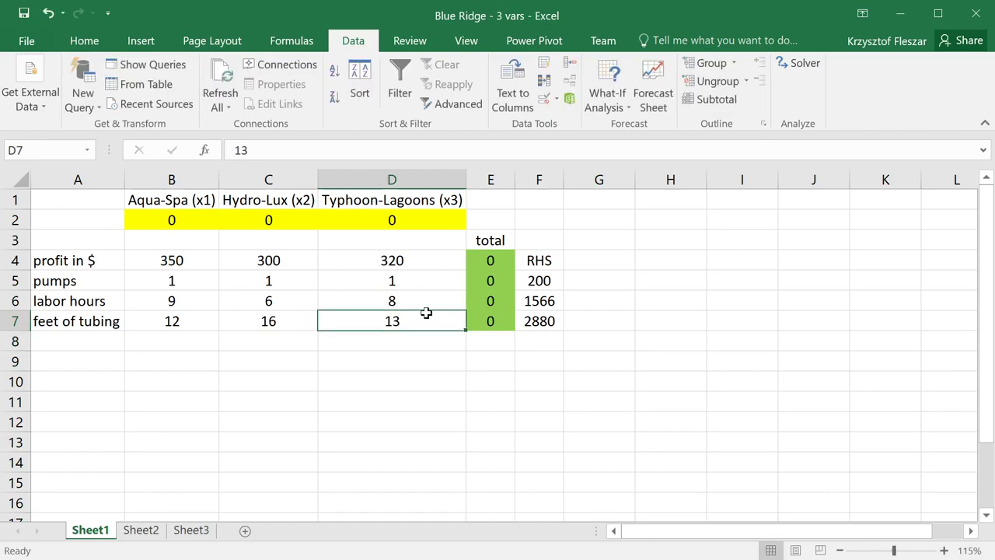
- Check the SUMPRODUCT formulas in the total column for profit, pumps, labor hours and feet of tubing (E4:E7)
click(489, 259)
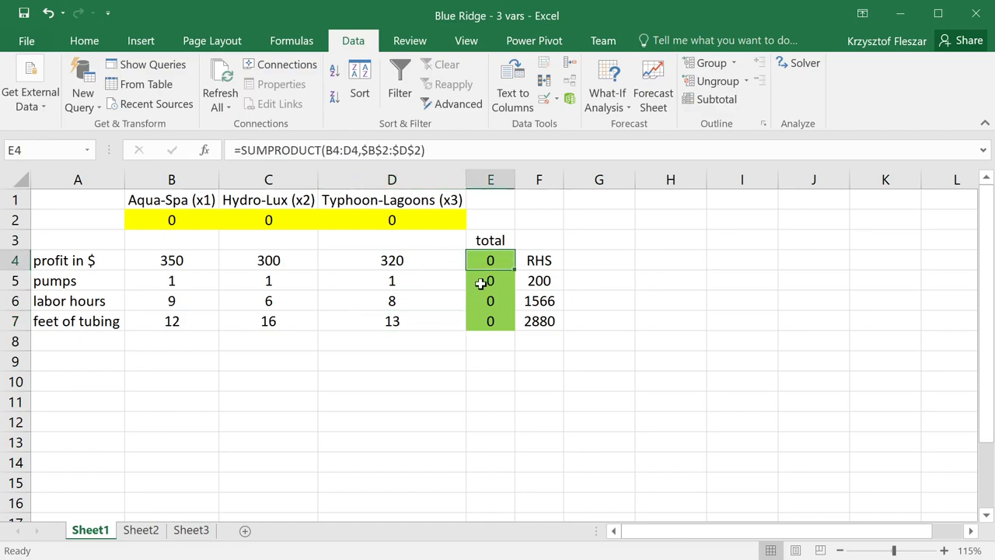
drag(505, 282, 513, 323)
click(491, 240)
double_click(491, 261)
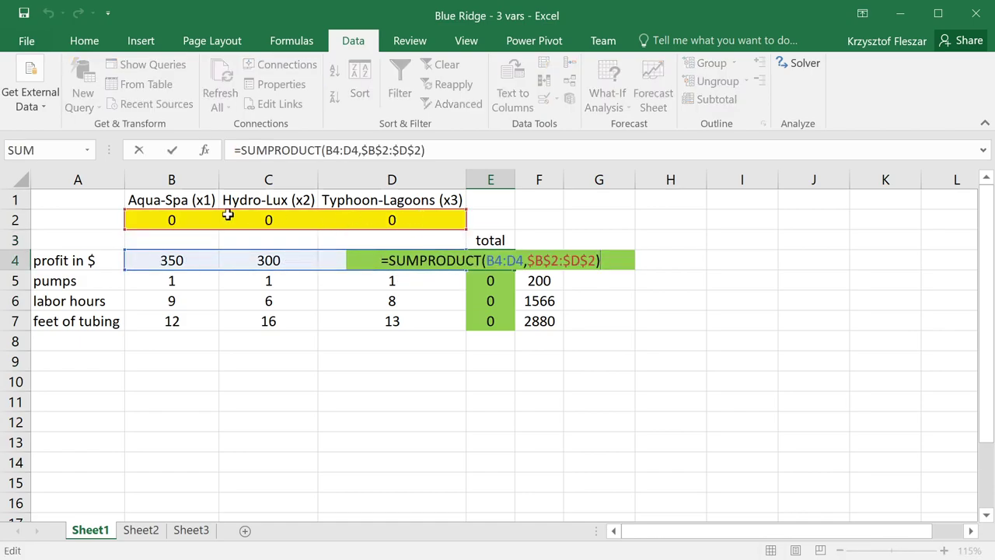
key(Escape)
double_click(502, 280)
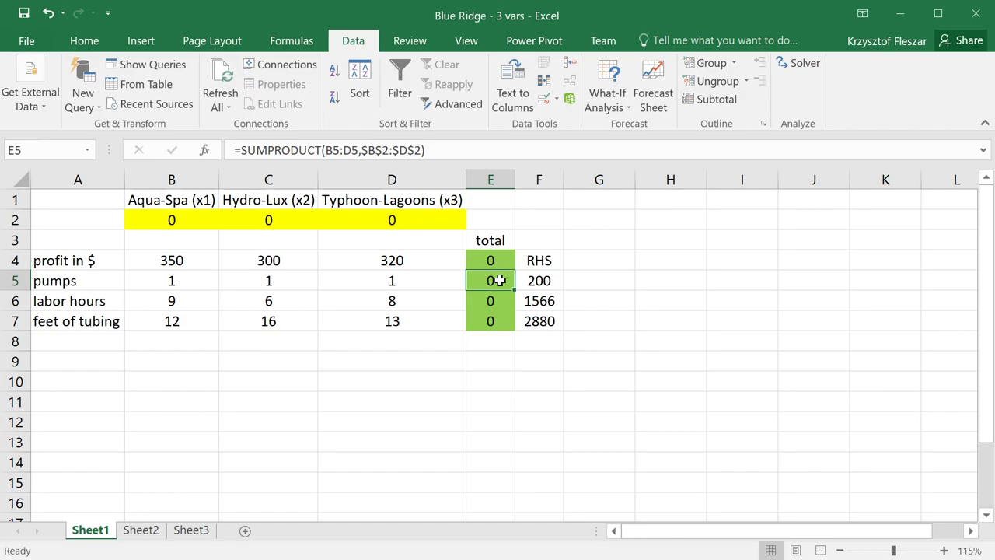
key(Escape)
double_click(502, 299)
key(Escape)
double_click(511, 319)
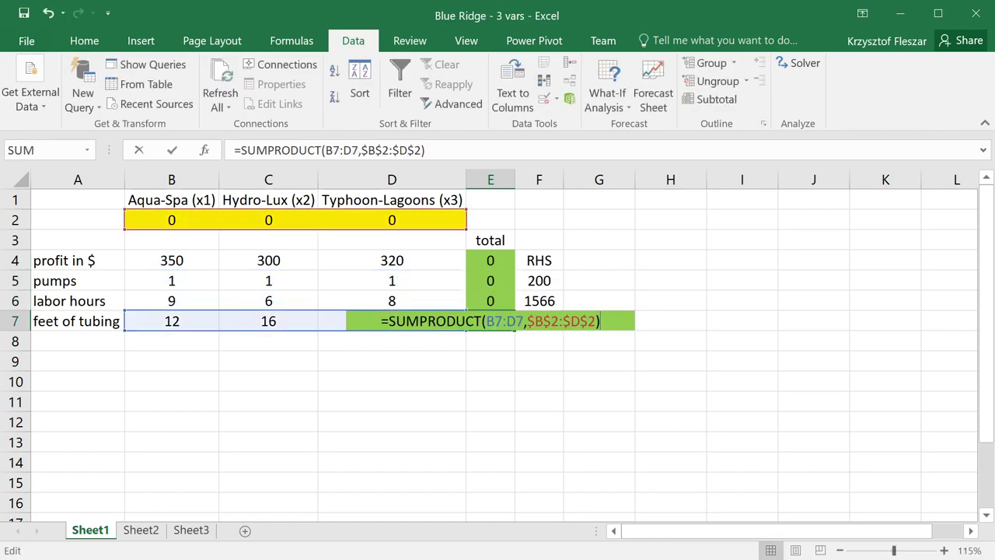
key(Escape)
click(476, 265)
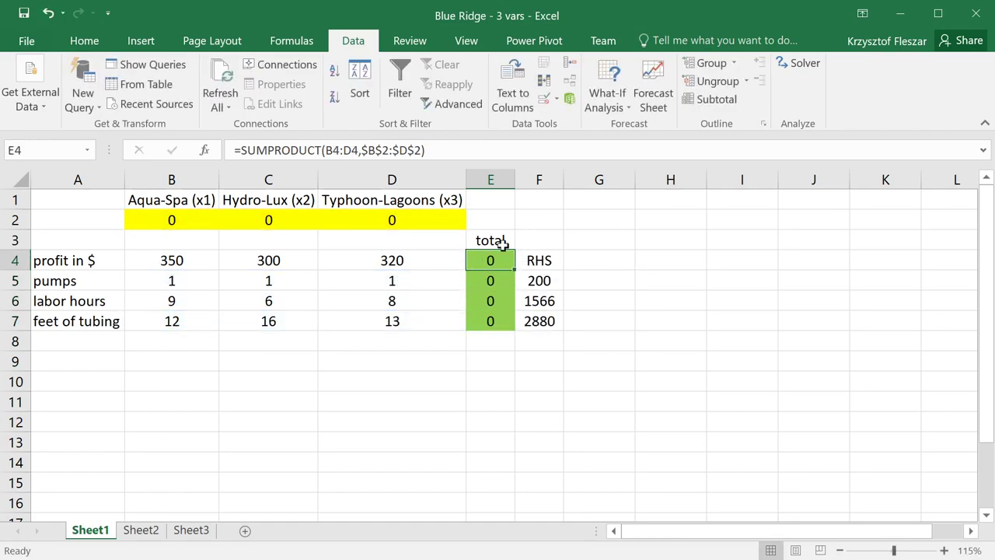
- Open Solver and review the objective cell, the changing variable cells and the resource constraint
click(801, 64)
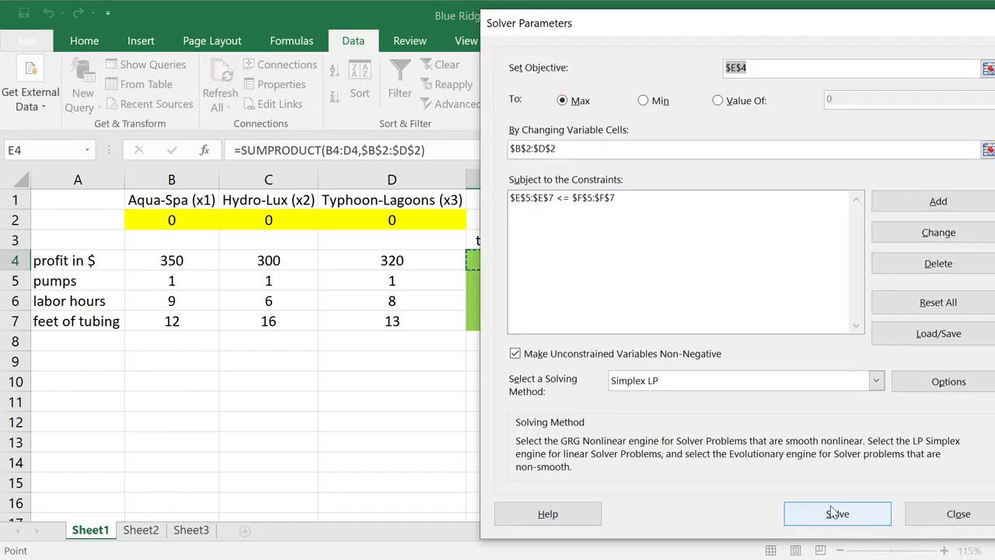
key(Tab)
key(Tab)
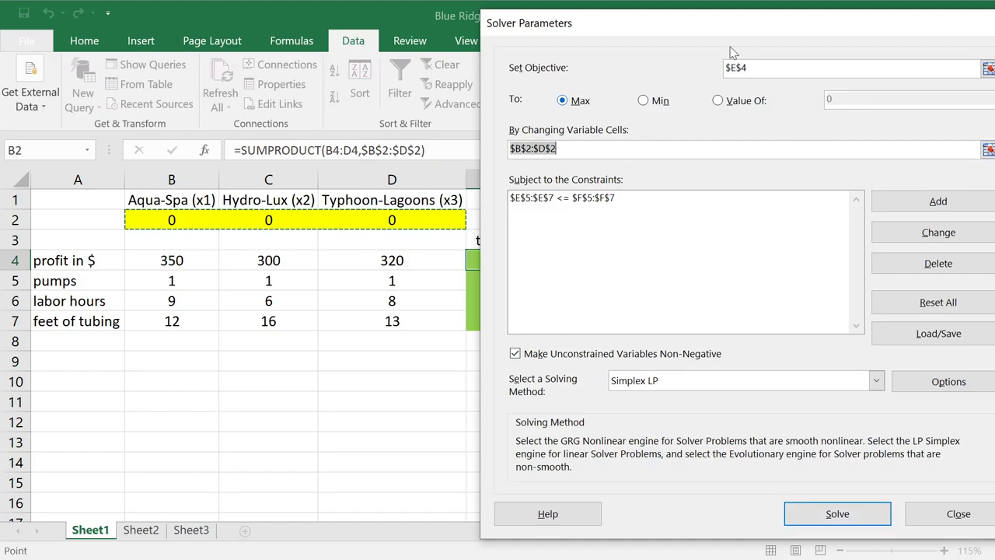
key(shift+Tab)
key(shift+Tab)
drag(663, 30, 797, 34)
key(Tab)
key(Tab)
click(686, 204)
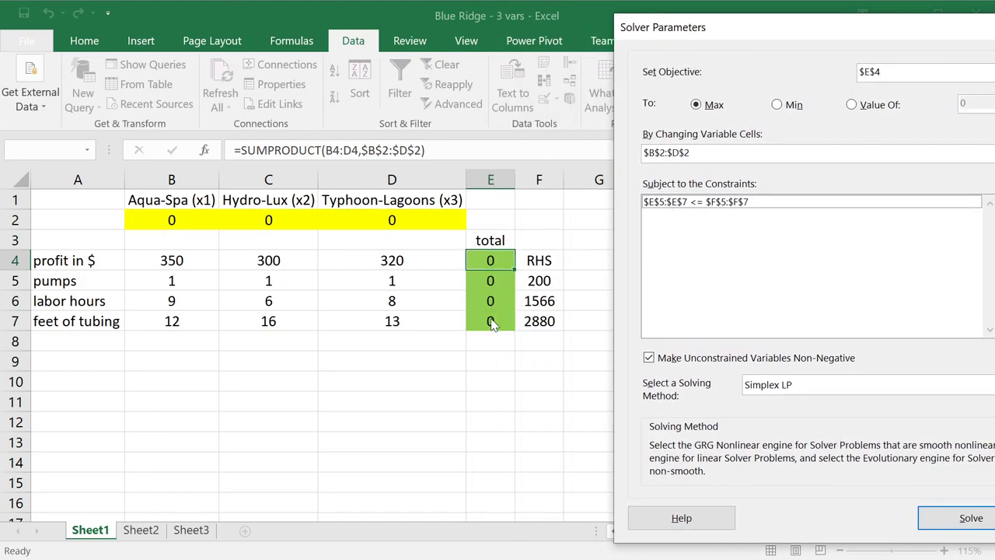
drag(828, 32, 666, 31)
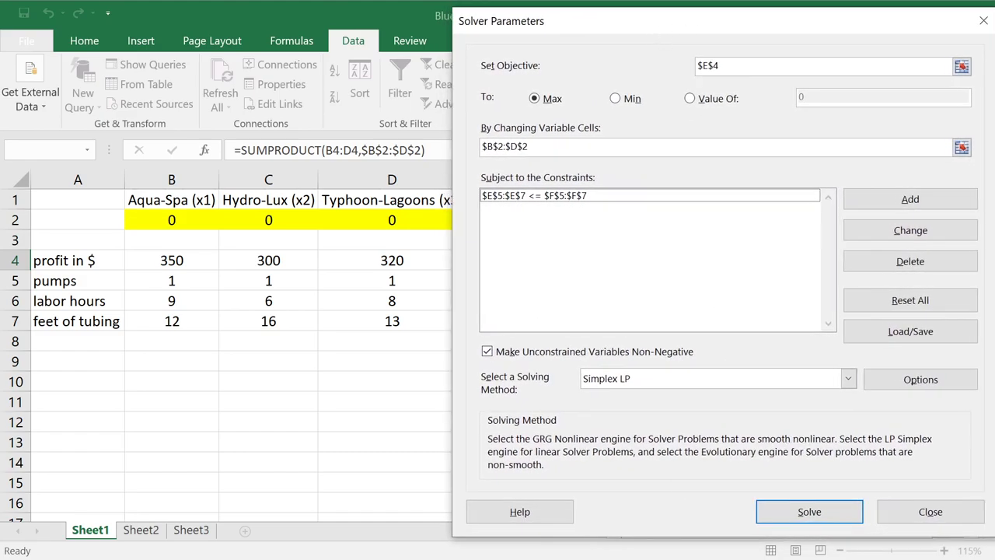
- Solve the model, keeping the Solver solution and generating a Sensitivity report
click(808, 511)
drag(324, 124, 684, 133)
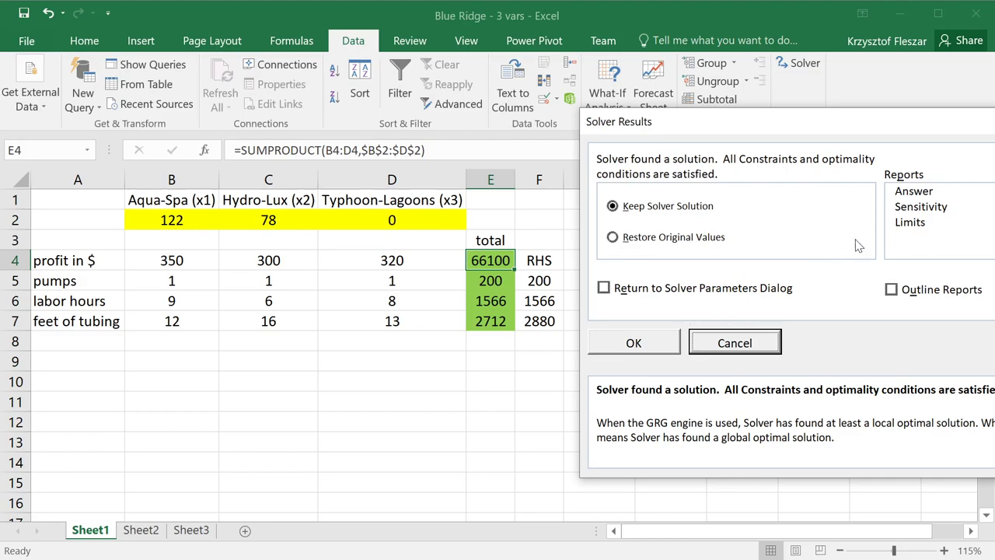
click(933, 206)
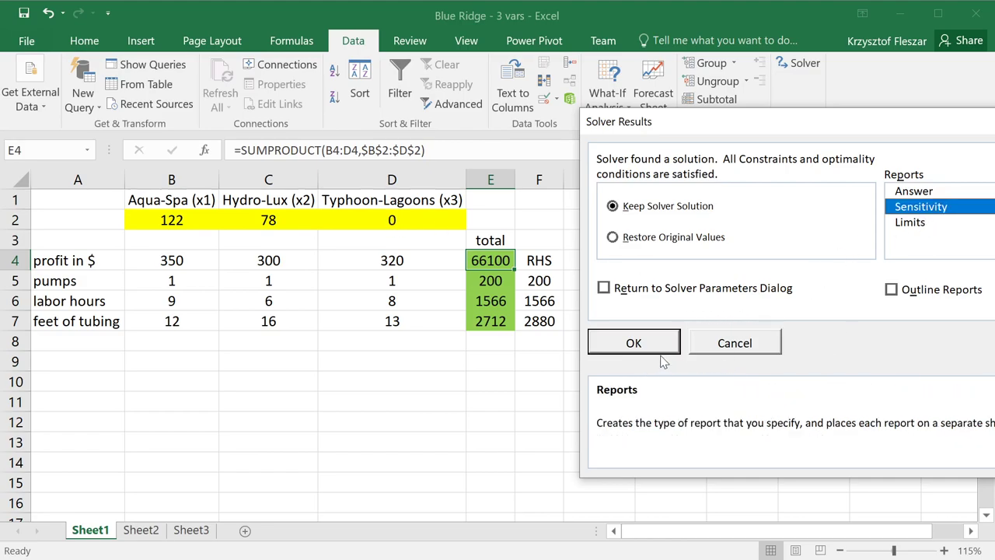
click(616, 344)
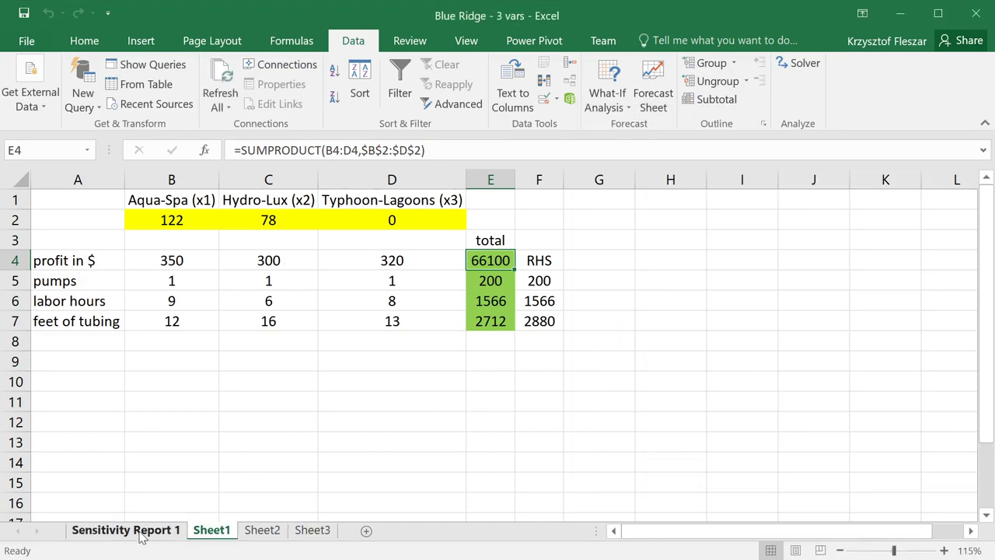
- Open the new sensitivity report sheet and examine its Variable Cells table with the three product names
click(142, 535)
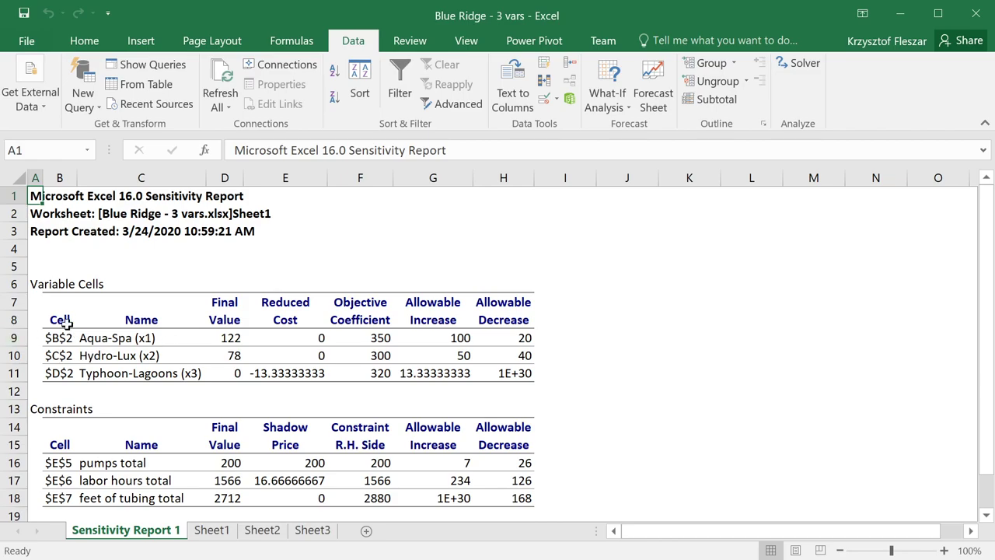
drag(44, 286, 393, 374)
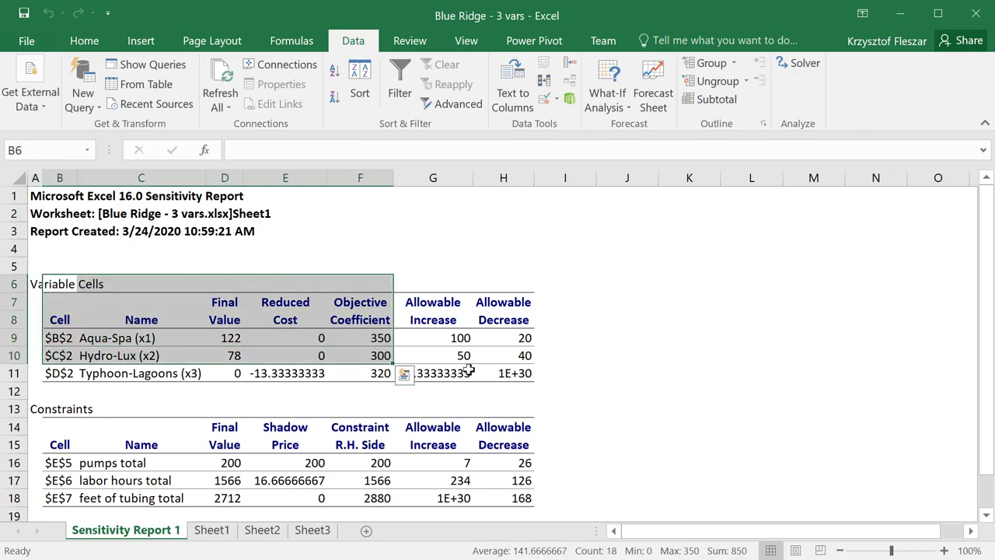
click(529, 385)
click(510, 363)
drag(509, 372, 58, 319)
click(147, 374)
drag(114, 337, 144, 373)
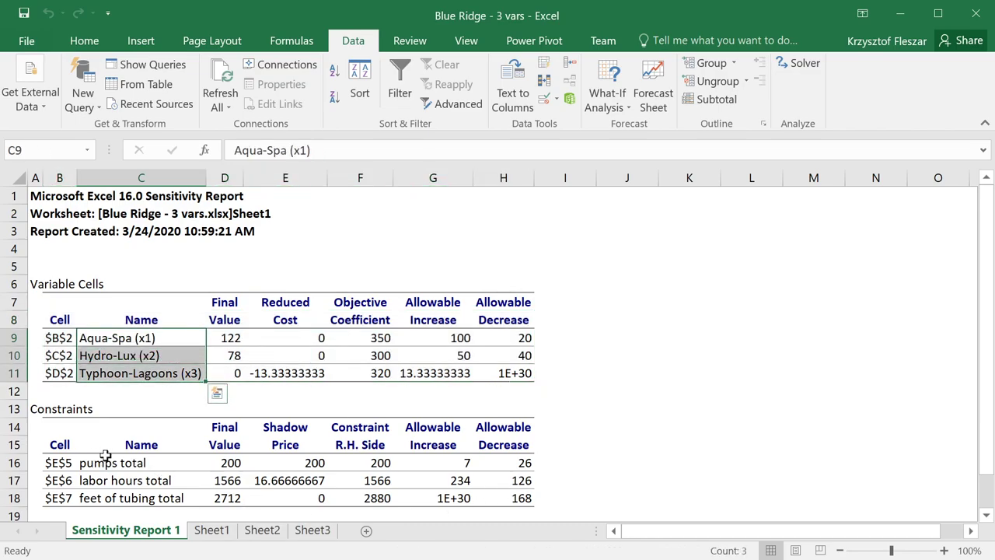
- Examine the Constraints table of the sensitivity report, especially the shadow prices of the three resources
drag(42, 412, 519, 497)
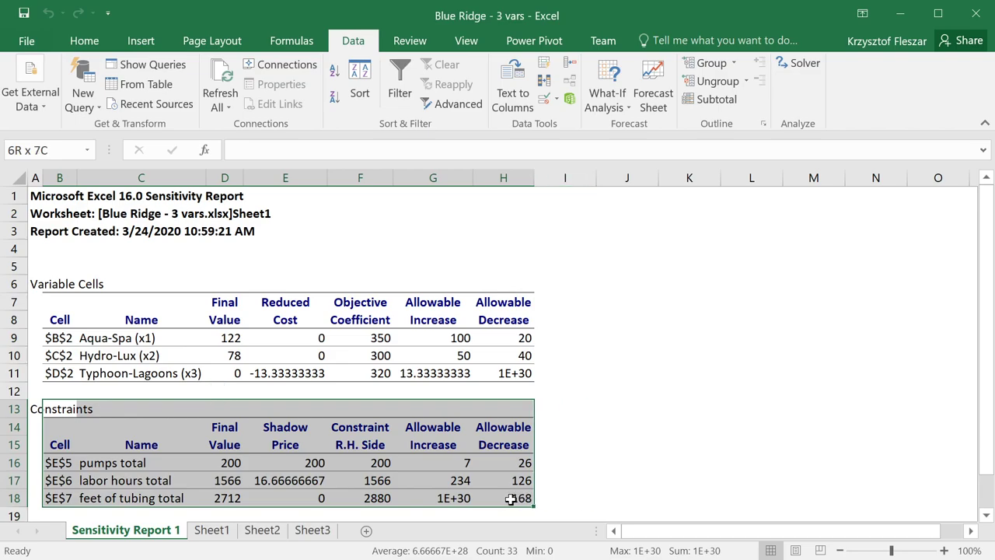
click(295, 462)
drag(295, 463, 303, 498)
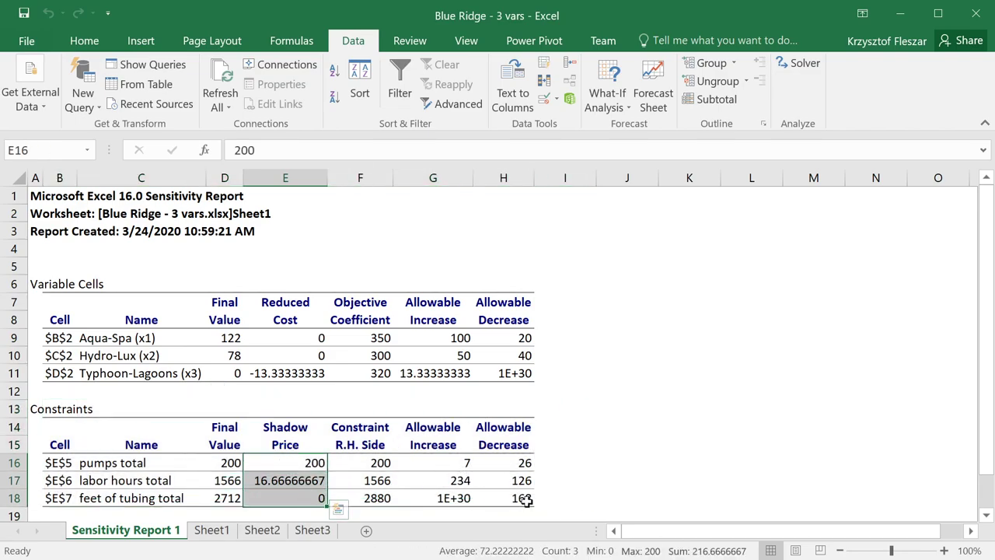
click(286, 463)
click(38, 409)
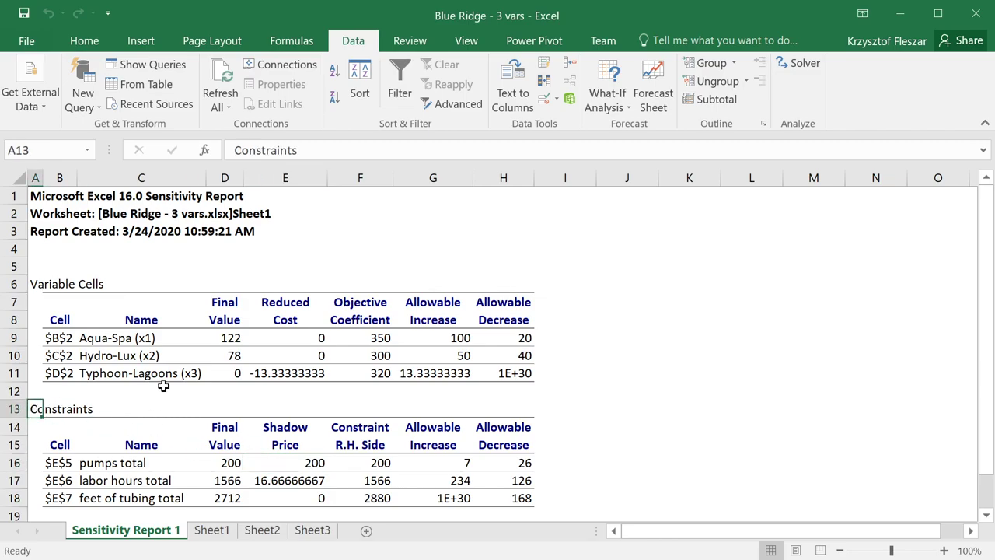
- Examine the Typhoon-Lagoons (x3) row's final value, allowable increase and decrease, and objective coefficient
drag(42, 289, 363, 370)
click(124, 391)
drag(50, 373, 234, 373)
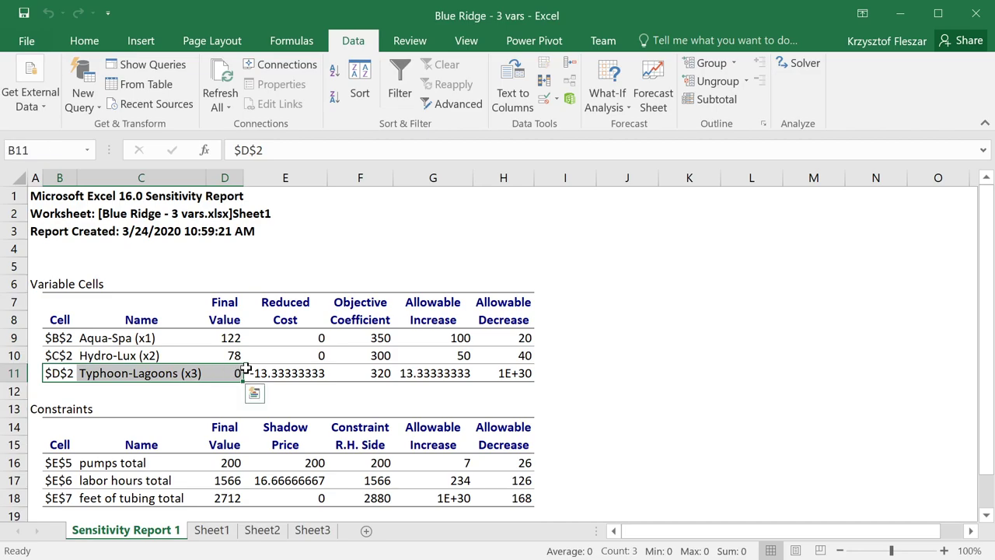
drag(429, 374, 498, 374)
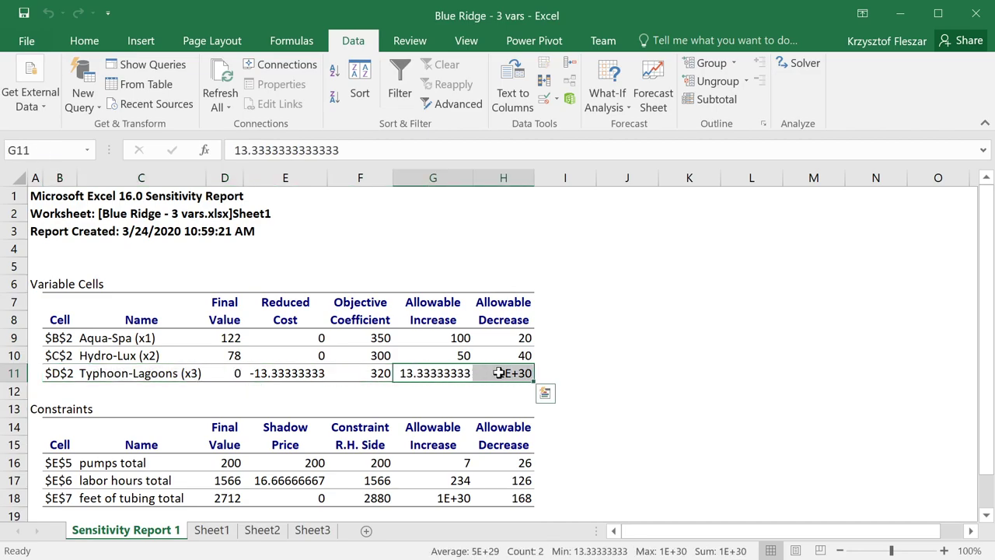
click(373, 374)
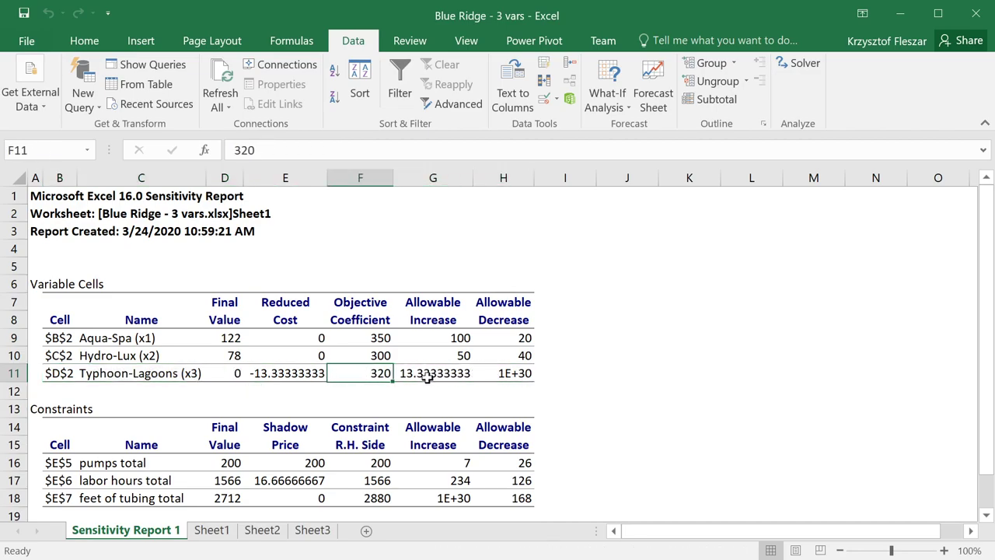
- Examine the reduced cost of Typhoon-Lagoons (x3) in relation to its objective coefficient and final value
click(283, 377)
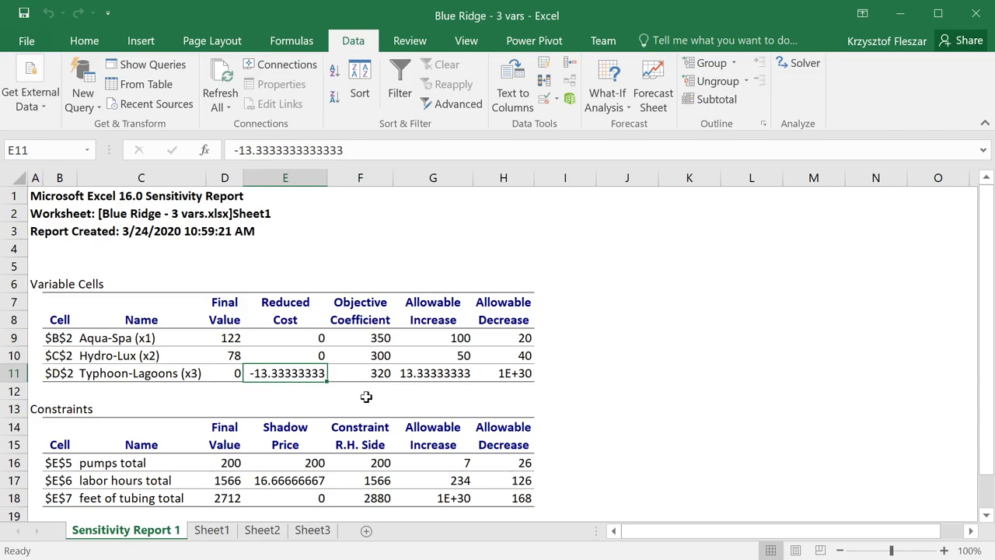
click(106, 375)
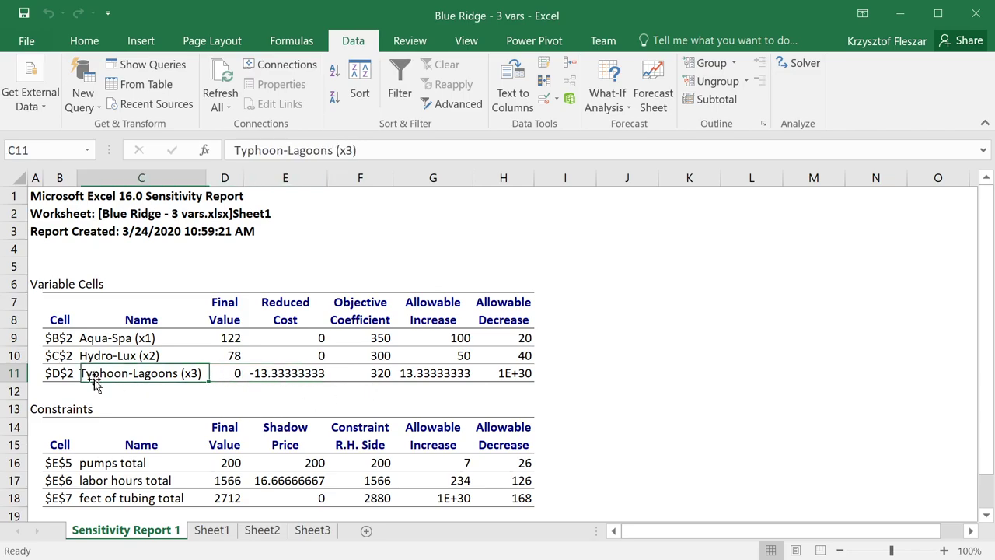
click(371, 374)
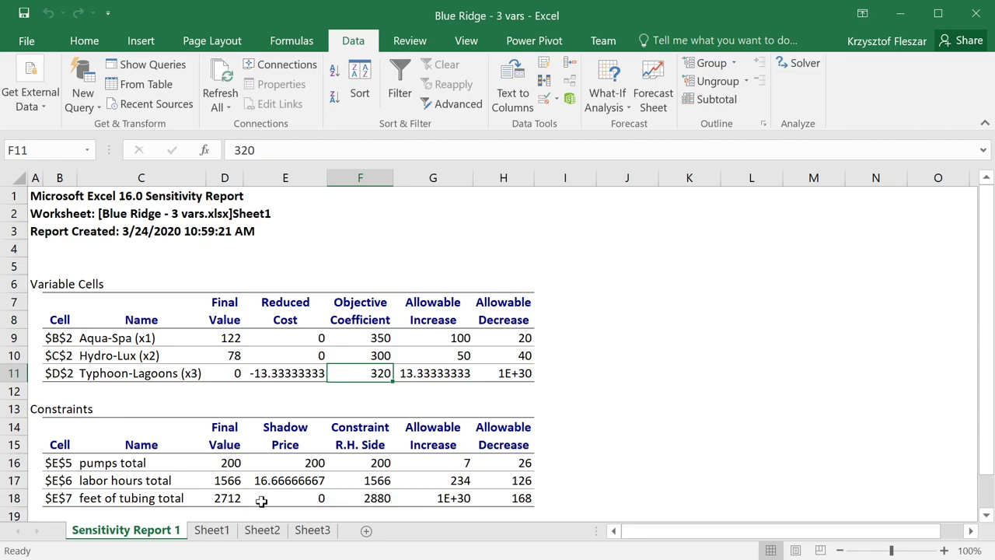
click(277, 373)
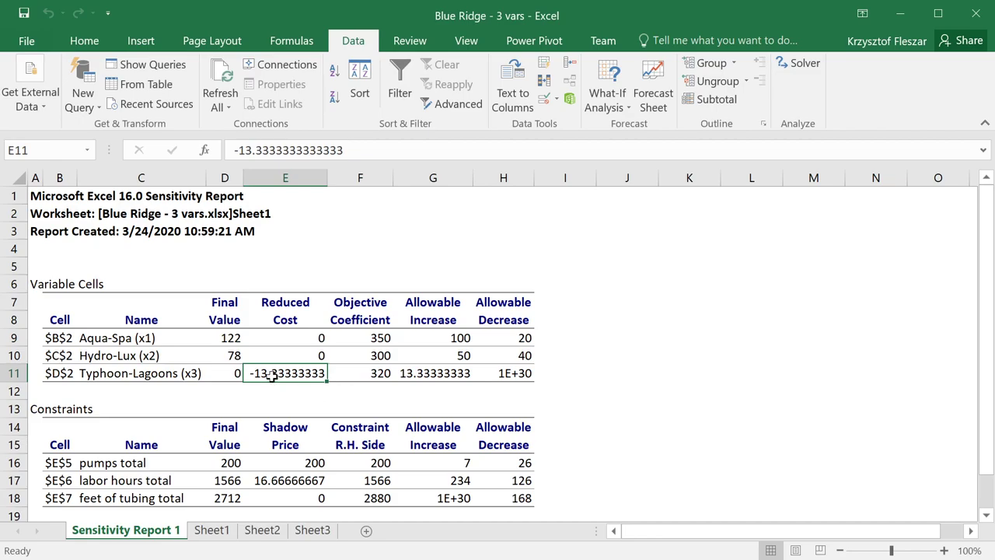
click(294, 398)
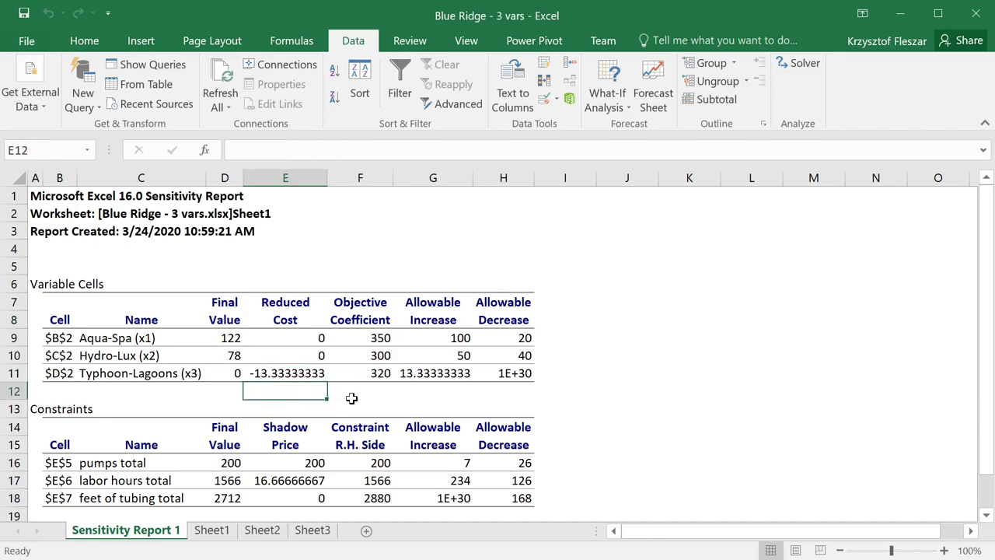
click(351, 397)
click(495, 392)
click(292, 373)
click(401, 395)
click(288, 371)
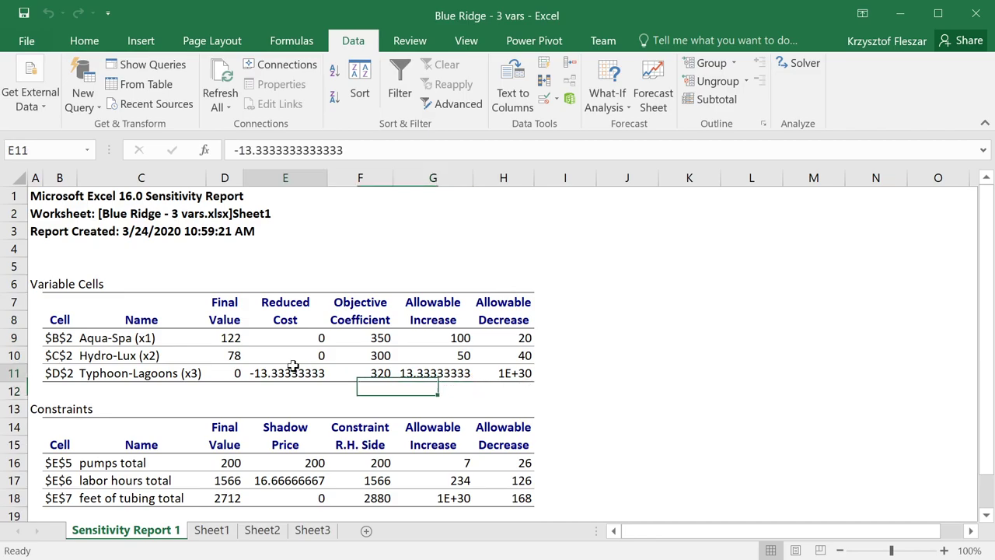
click(238, 374)
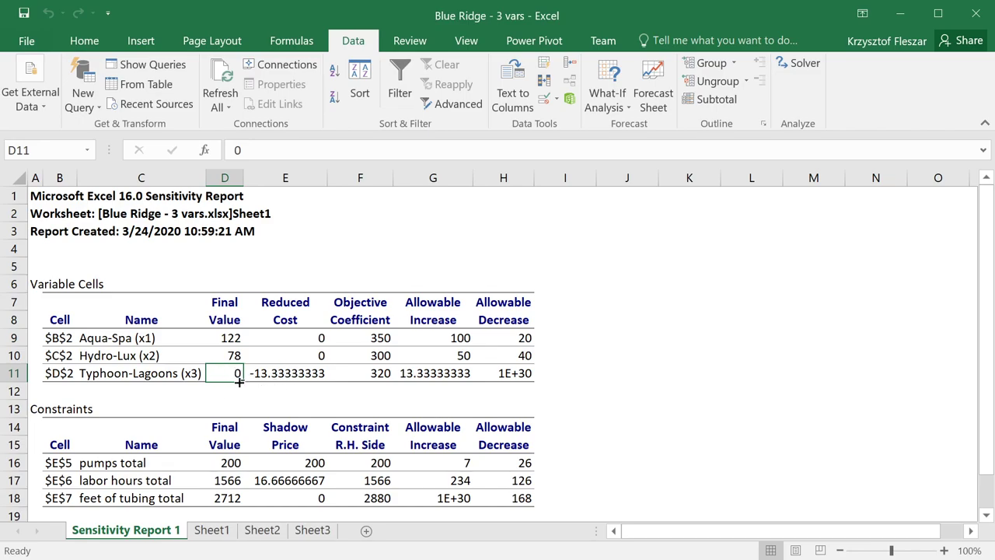
- Compare the reduced cost in the Typhoon-Lagoons (x3) row with the product's unit profit and zero production level
click(287, 374)
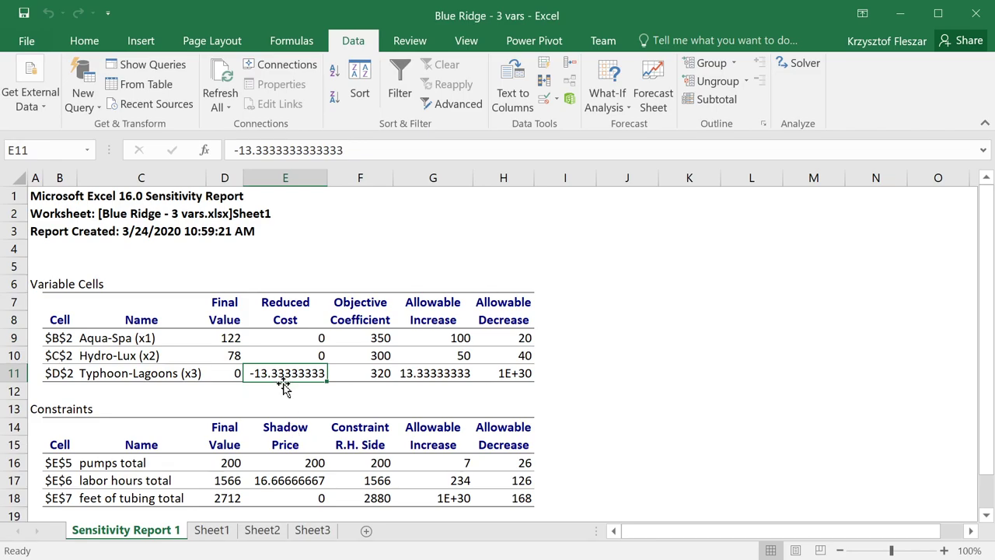
click(258, 391)
click(212, 390)
click(288, 391)
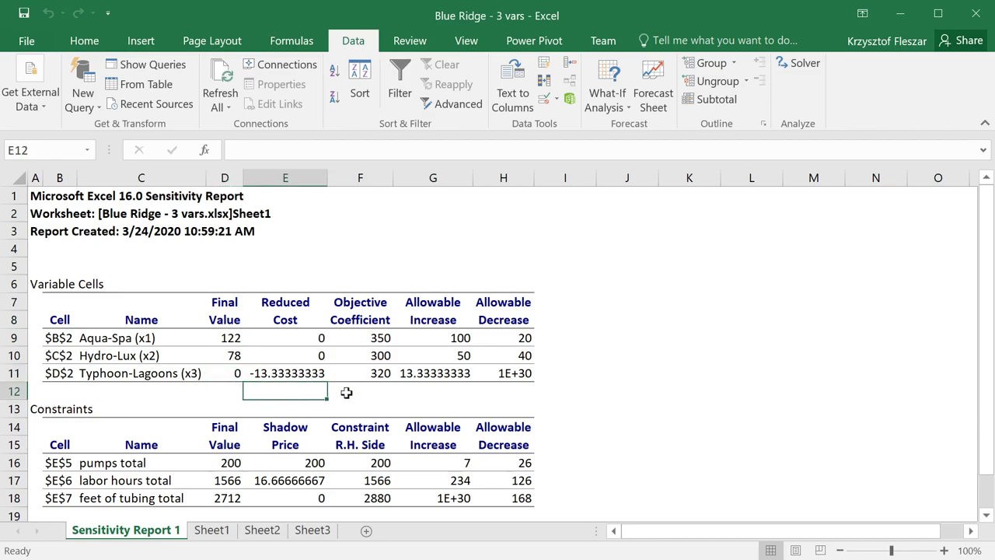
click(355, 393)
click(360, 376)
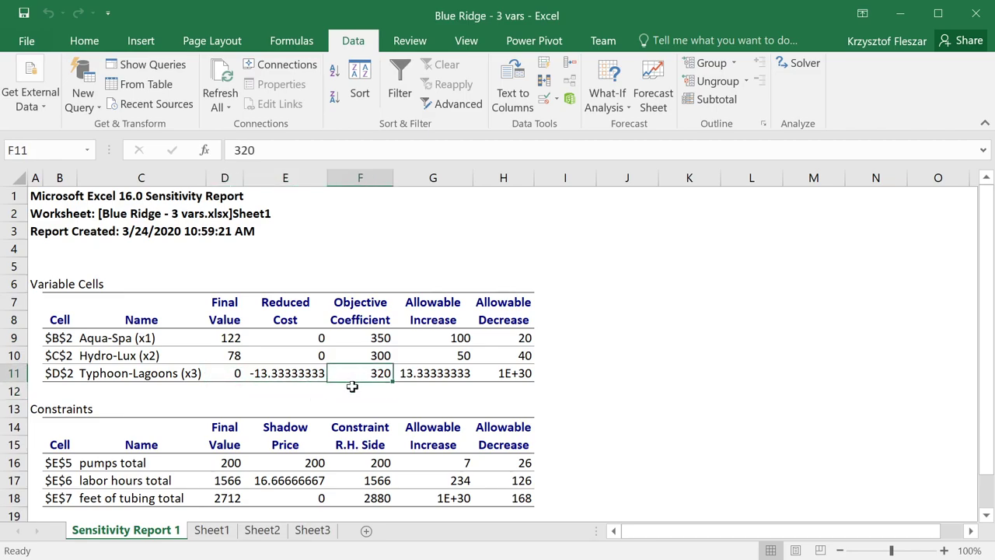
drag(224, 373, 311, 375)
click(226, 375)
click(106, 379)
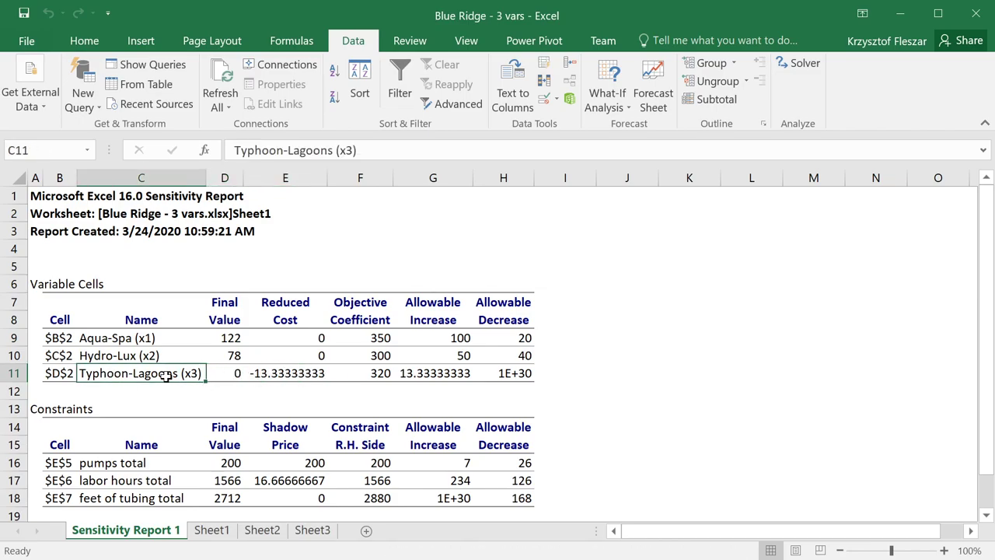
click(224, 375)
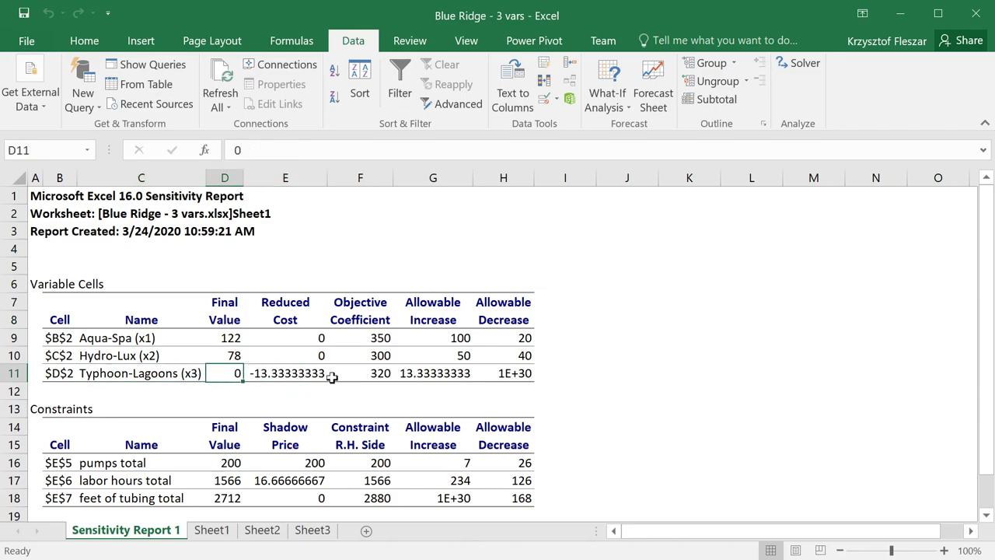
click(354, 374)
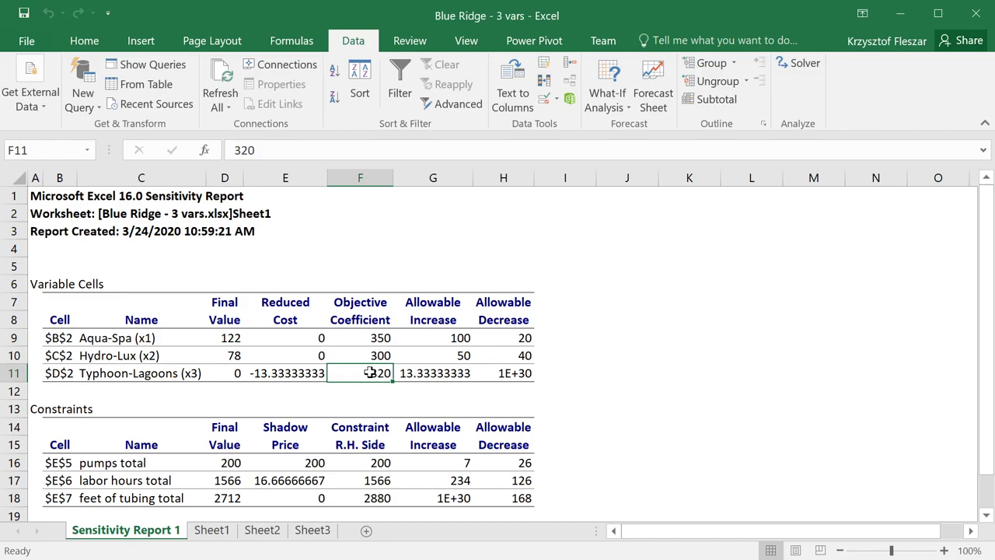
click(251, 374)
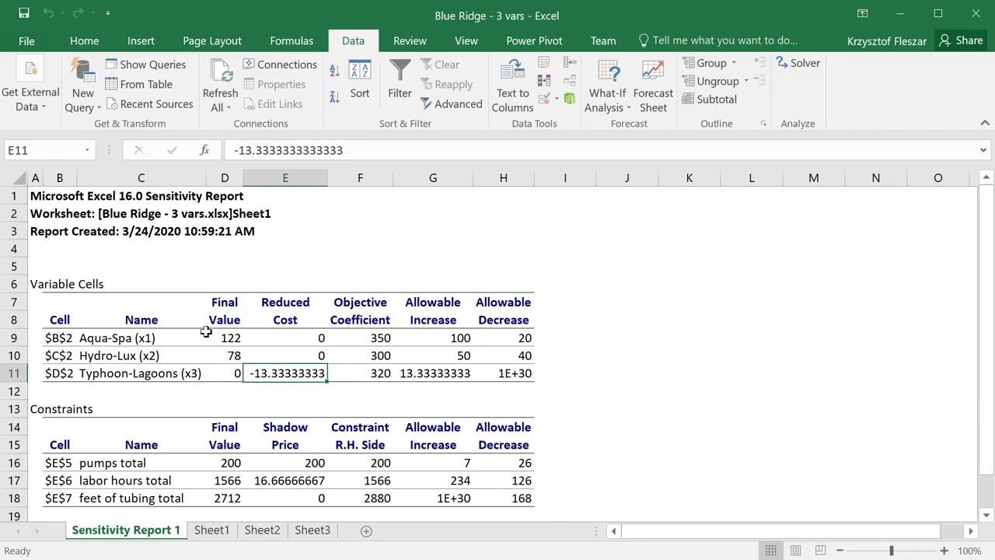
- Examine the reduced costs of Aqua-Spa (x1) and Hydro-Lux (x2) alongside their final values
drag(270, 339, 332, 350)
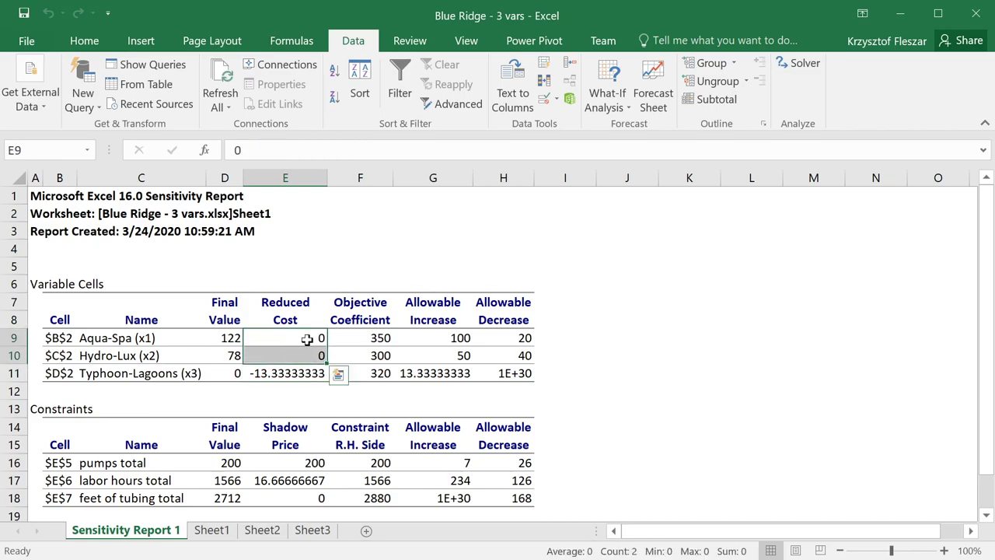
click(233, 337)
click(229, 354)
click(227, 338)
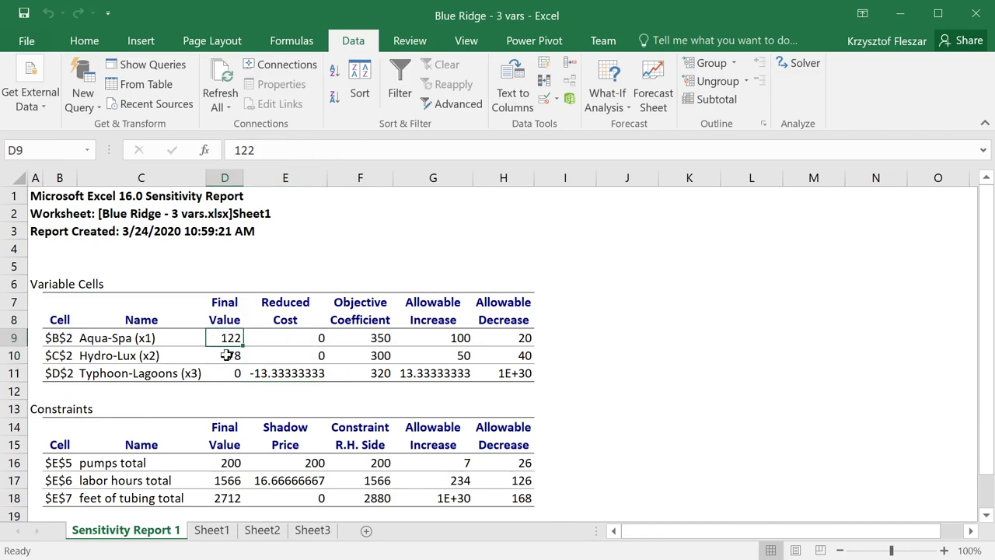
- Review how the Typhoon-Lagoons (x3) reduced cost relates to its final value, then to its objective coefficient
click(277, 374)
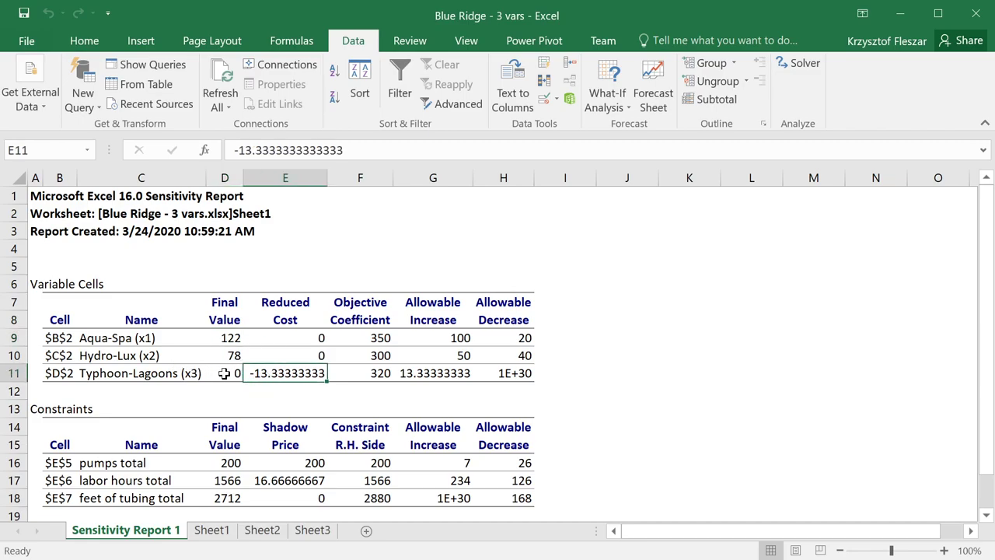
click(225, 373)
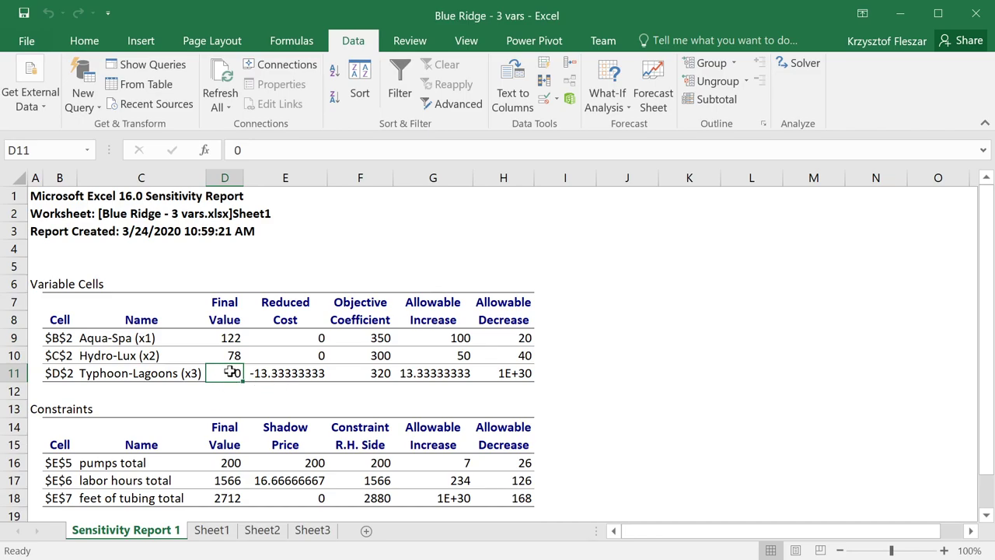
click(276, 374)
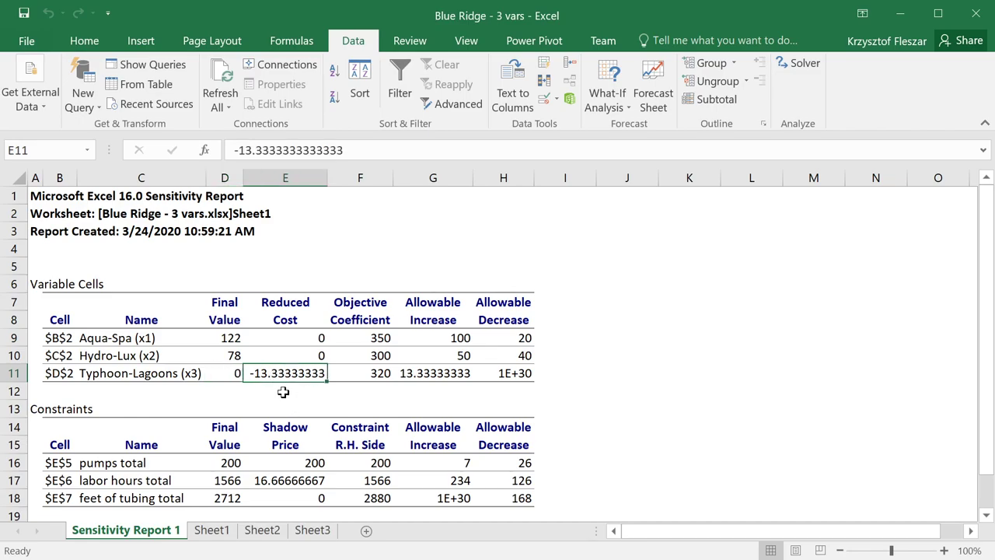
click(226, 367)
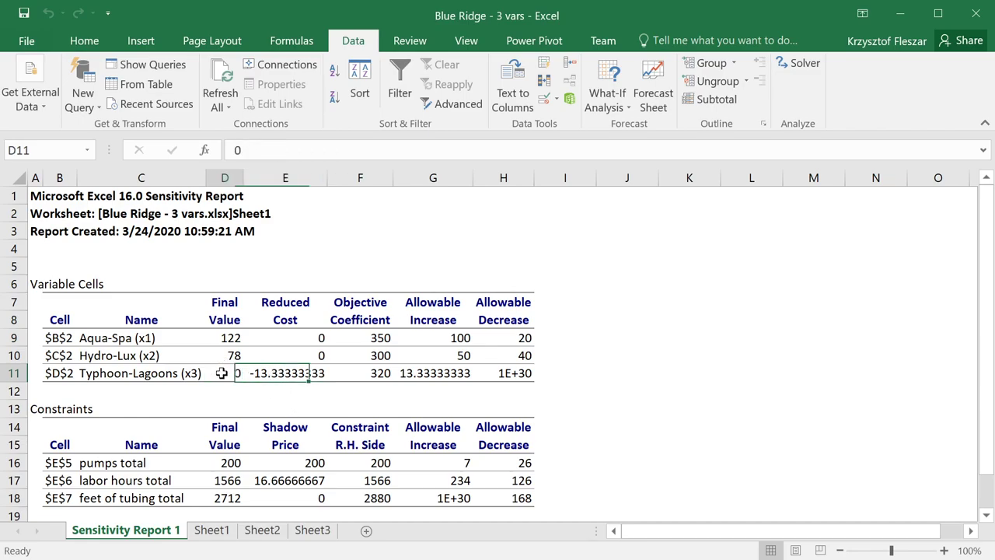
click(266, 390)
click(266, 372)
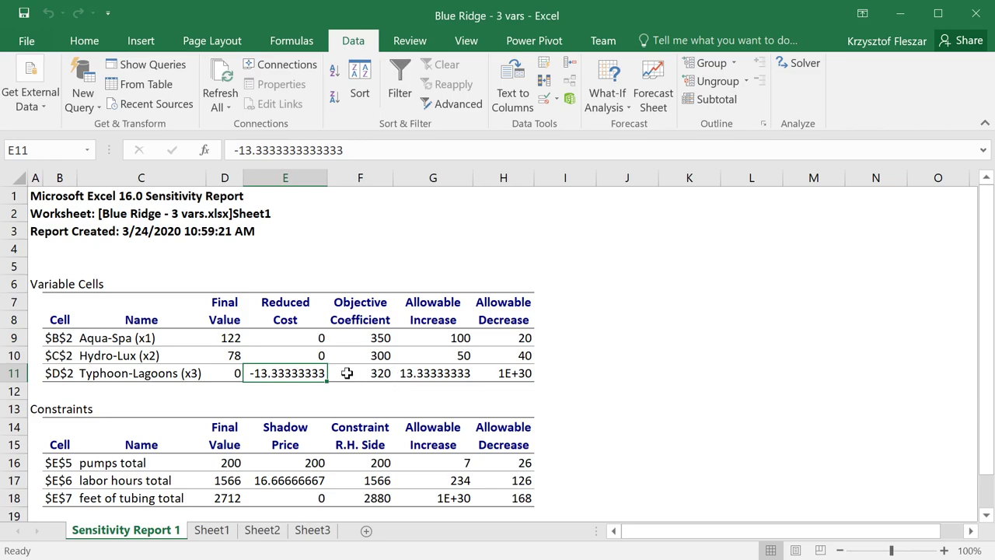
click(385, 374)
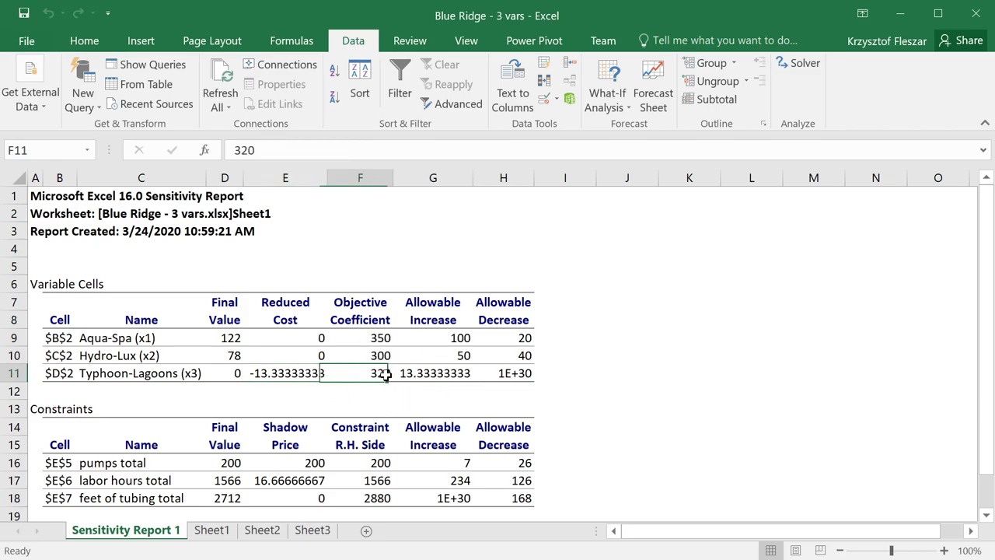
click(367, 389)
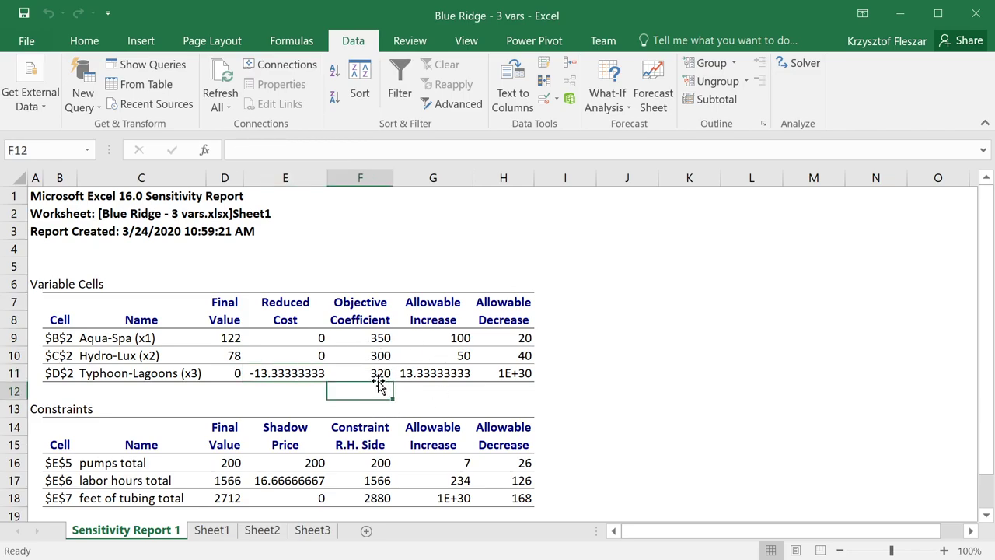
click(380, 374)
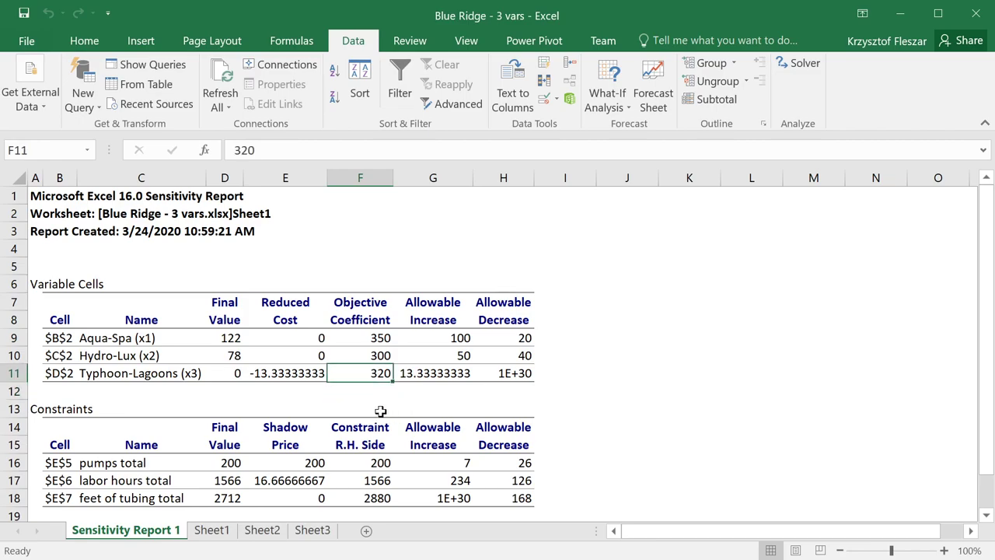